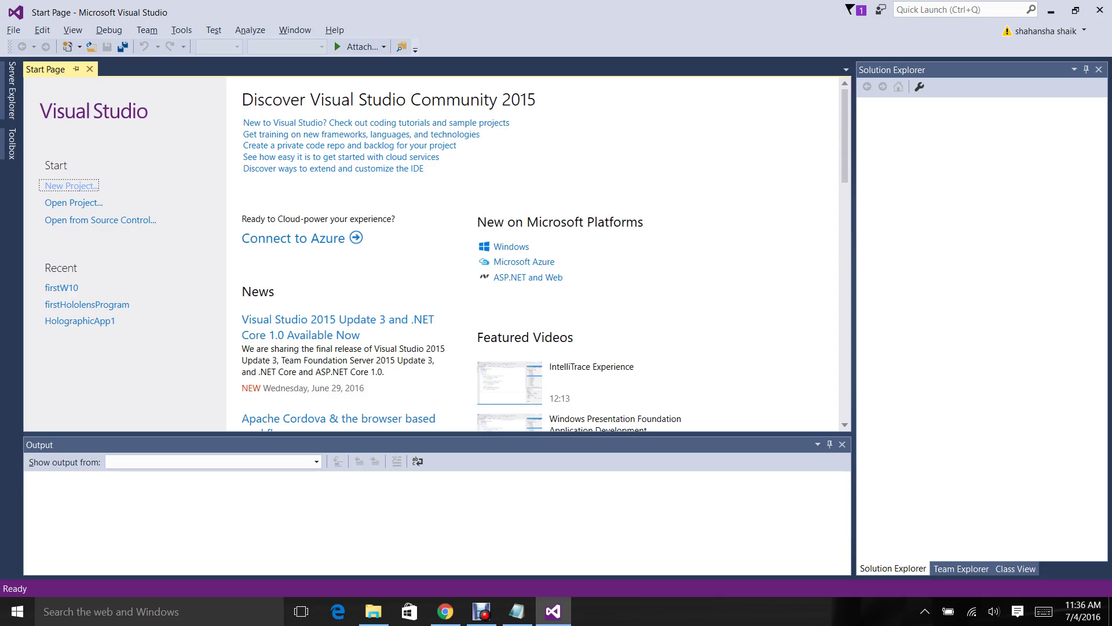
Review the setup notes and the Windows 10 downloads and tools page, then return to Visual Studio.
click(519, 611)
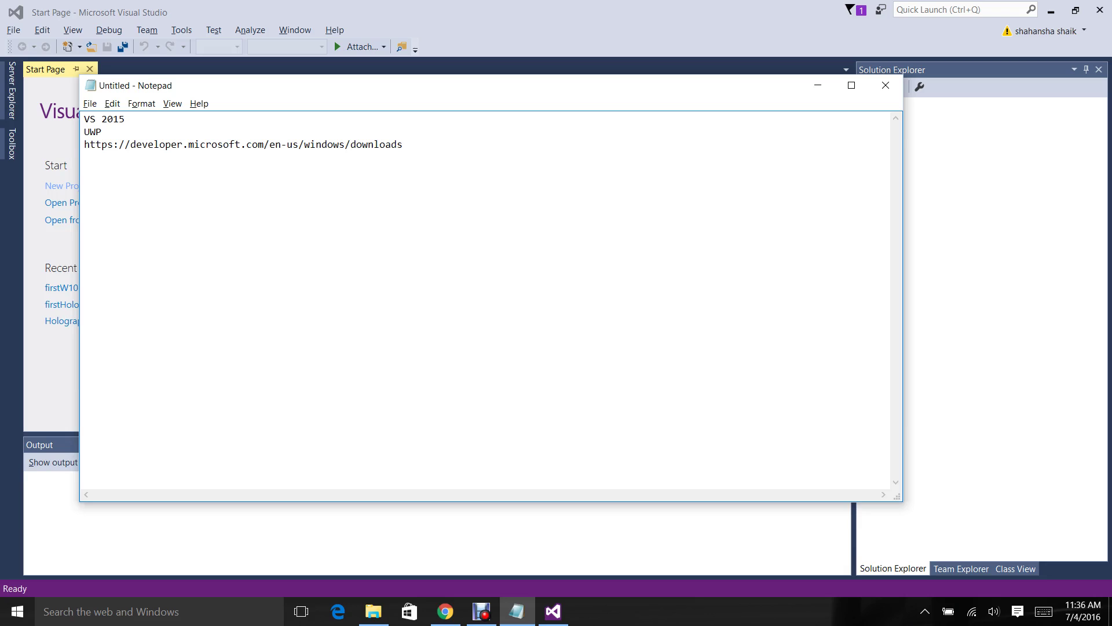
click(445, 611)
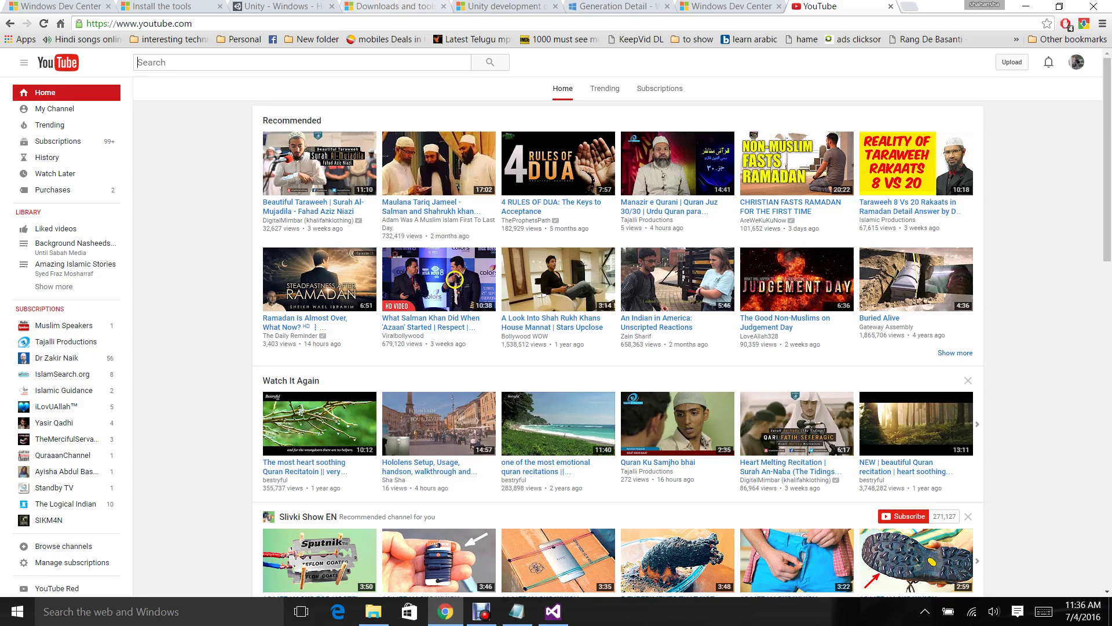
click(391, 6)
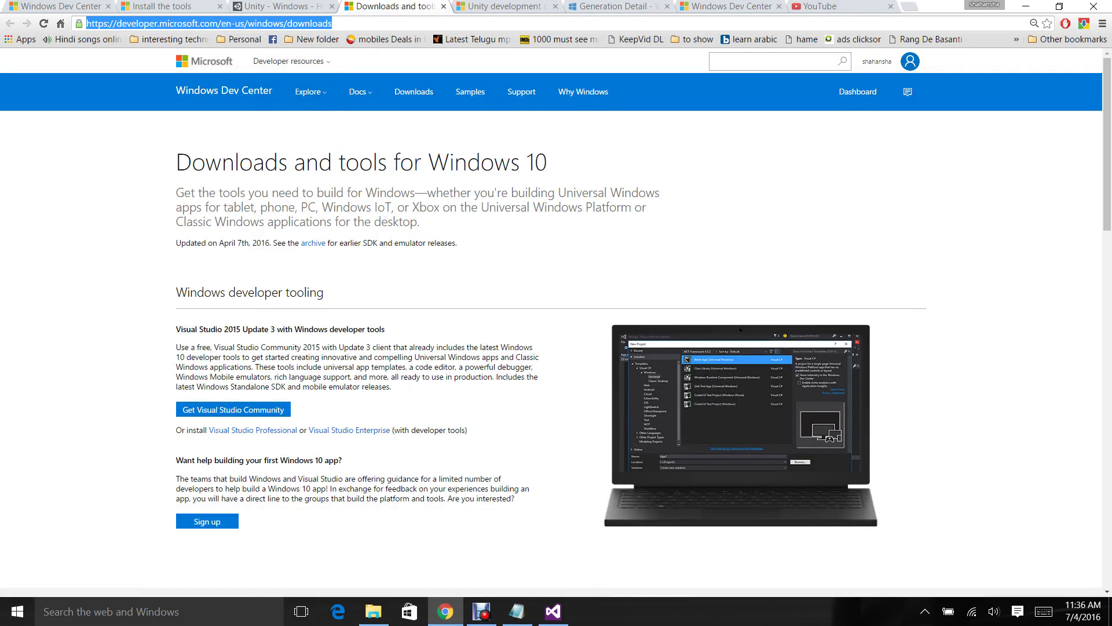
key(alt+Tab)
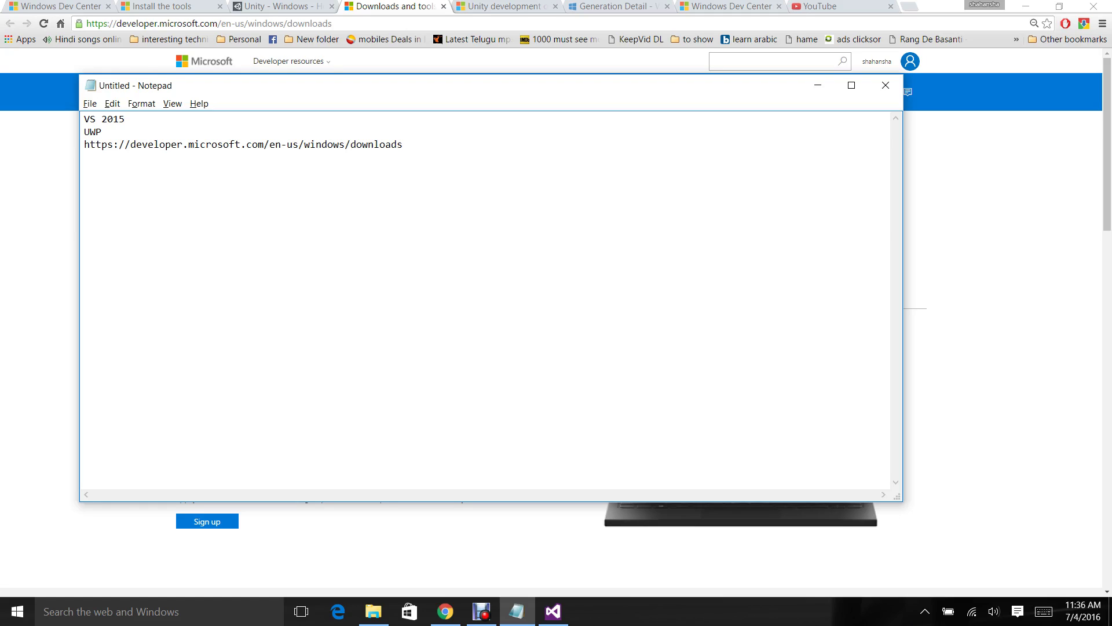
key(alt+Tab)
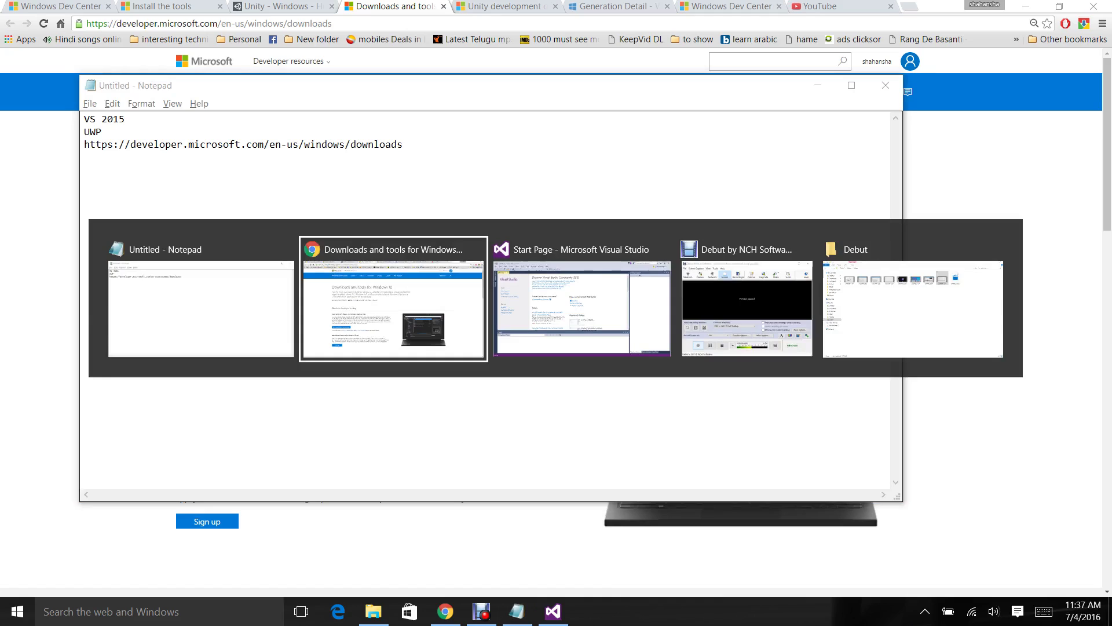
key(alt+Tab)
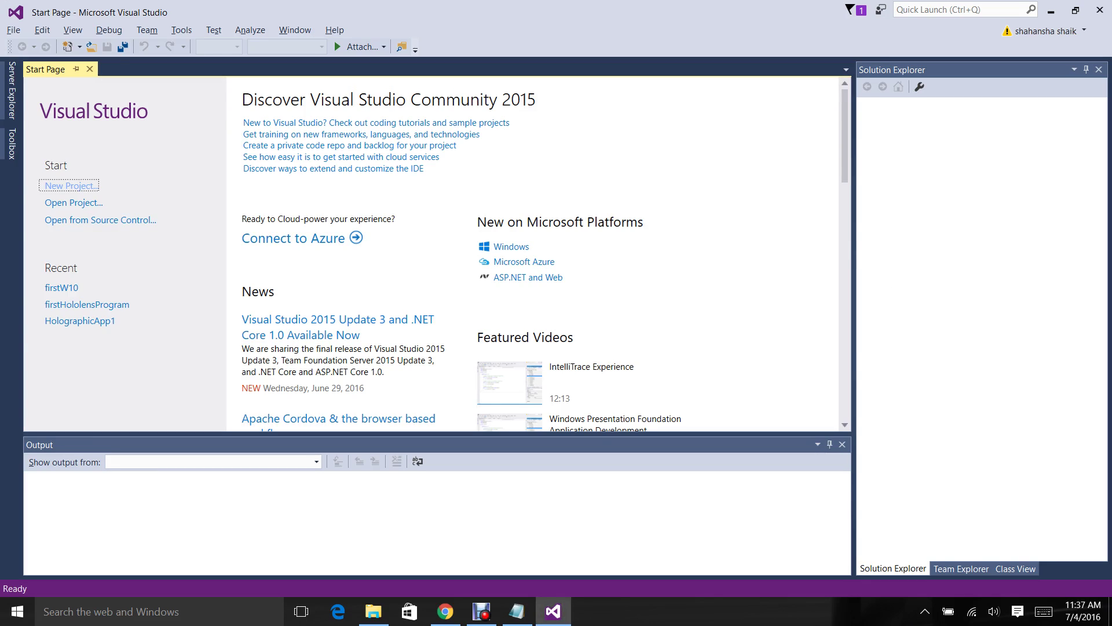
Start a new project and select Templates > JavaScript > Windows > Universal.
key(alt)
key(f)
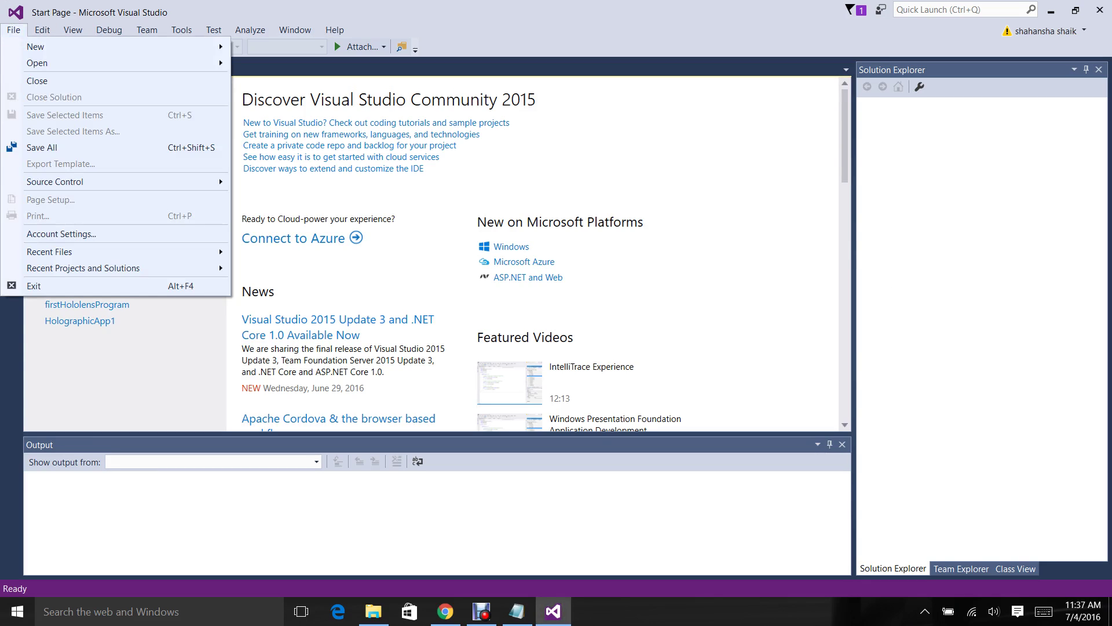
key(Right)
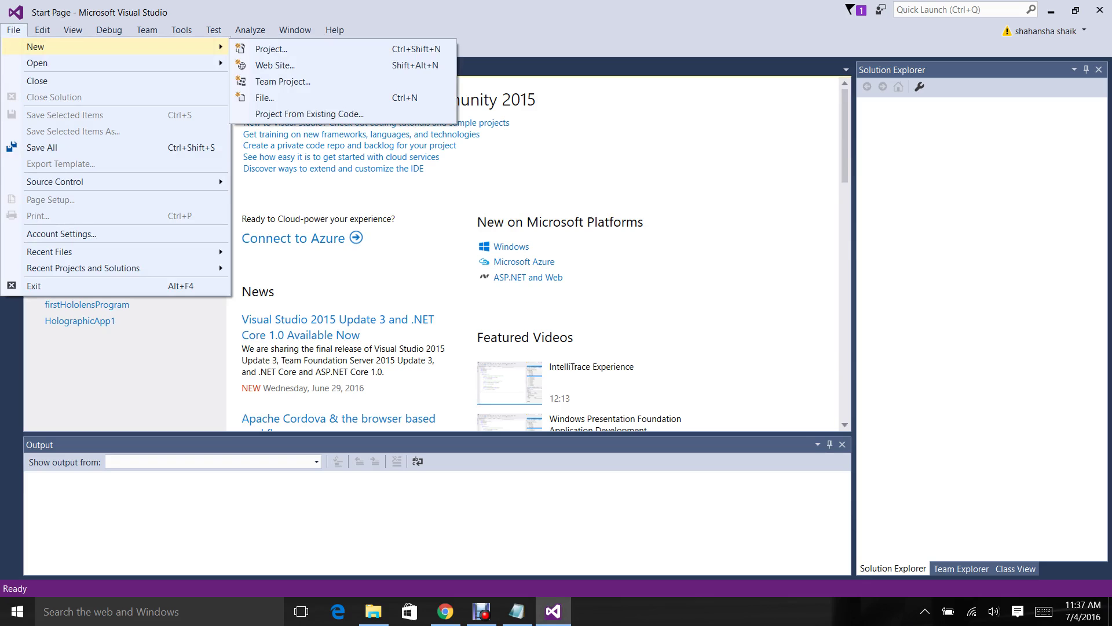
key(Down)
key(Return)
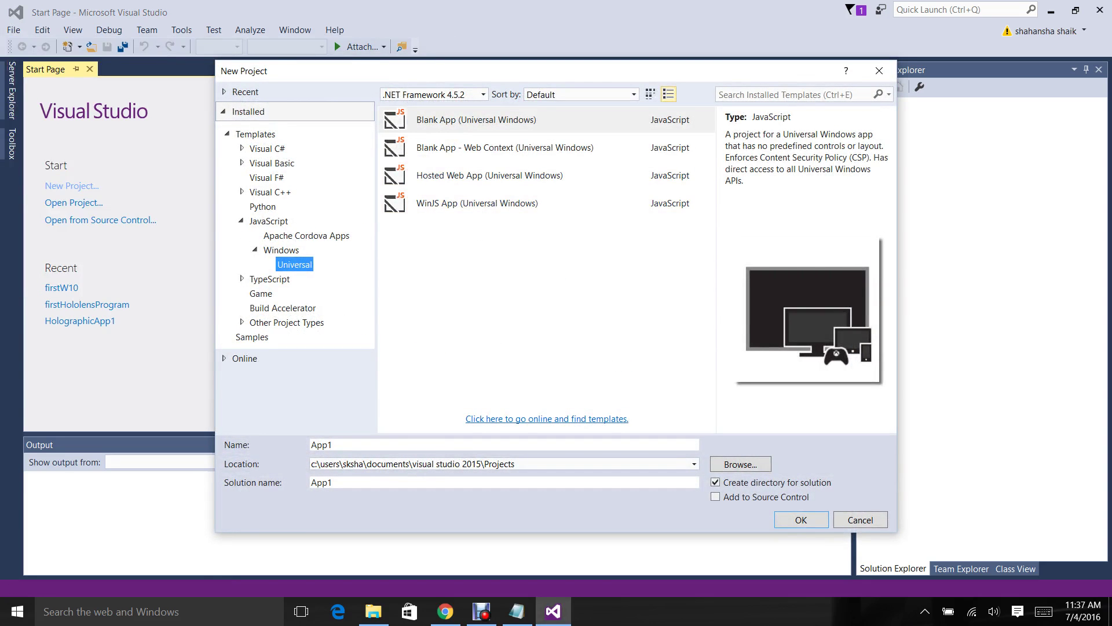
key(Left)
key(Left)
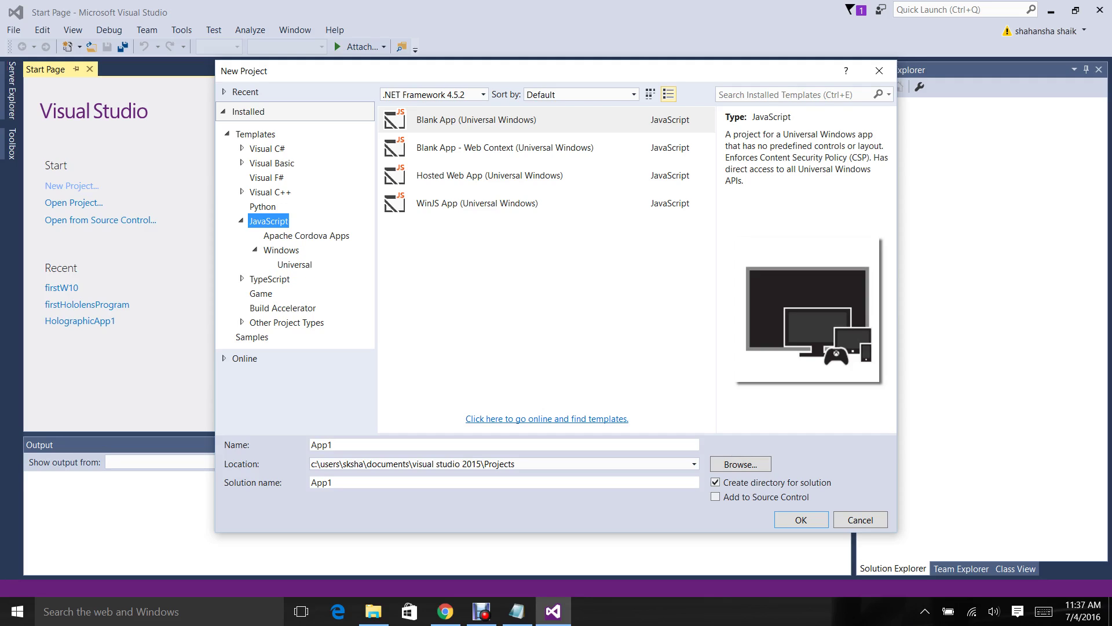
key(Down)
key(Down)
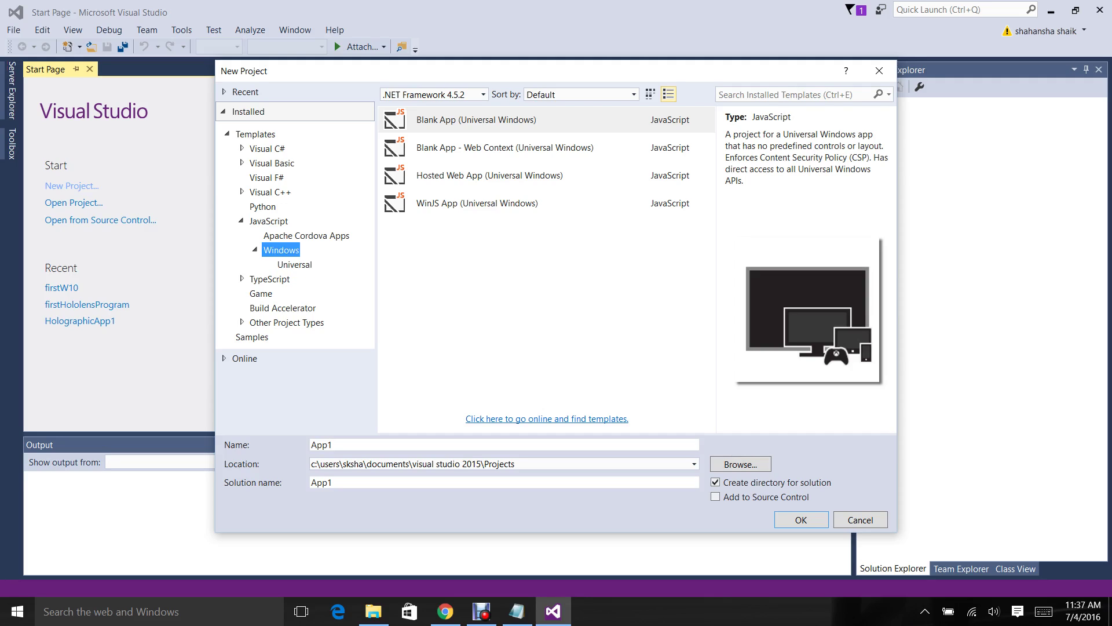
key(Down)
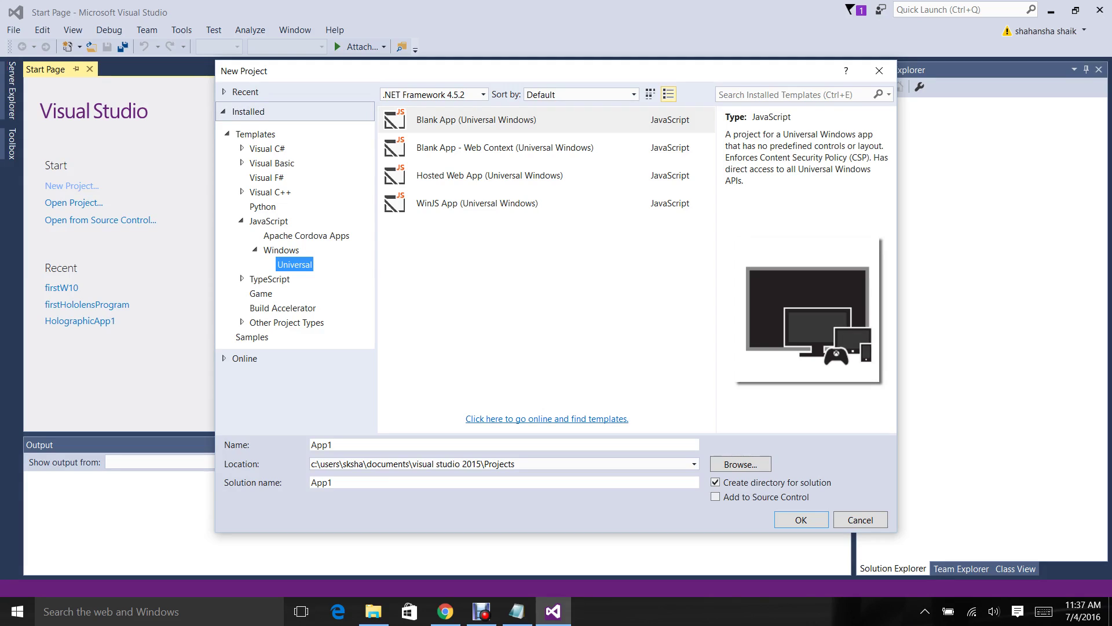
Name the Blank App project myFirstprogram and accept the default Windows target versions.
click(504, 444)
key(ctrl+a)
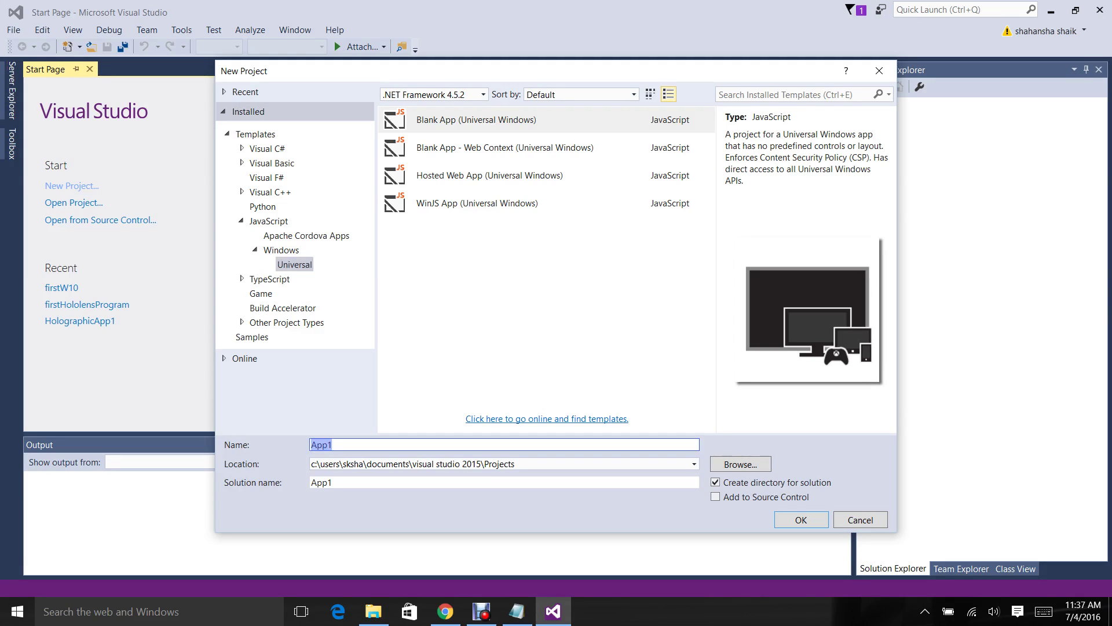
text(myF)
text(irstpr)
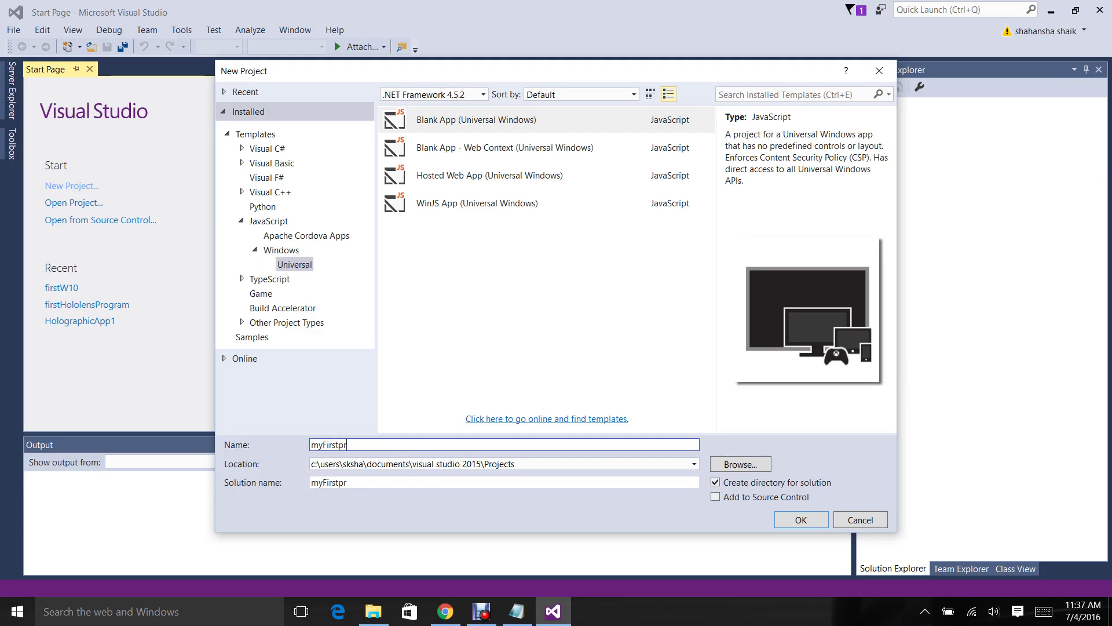
text(ogram)
key(Return)
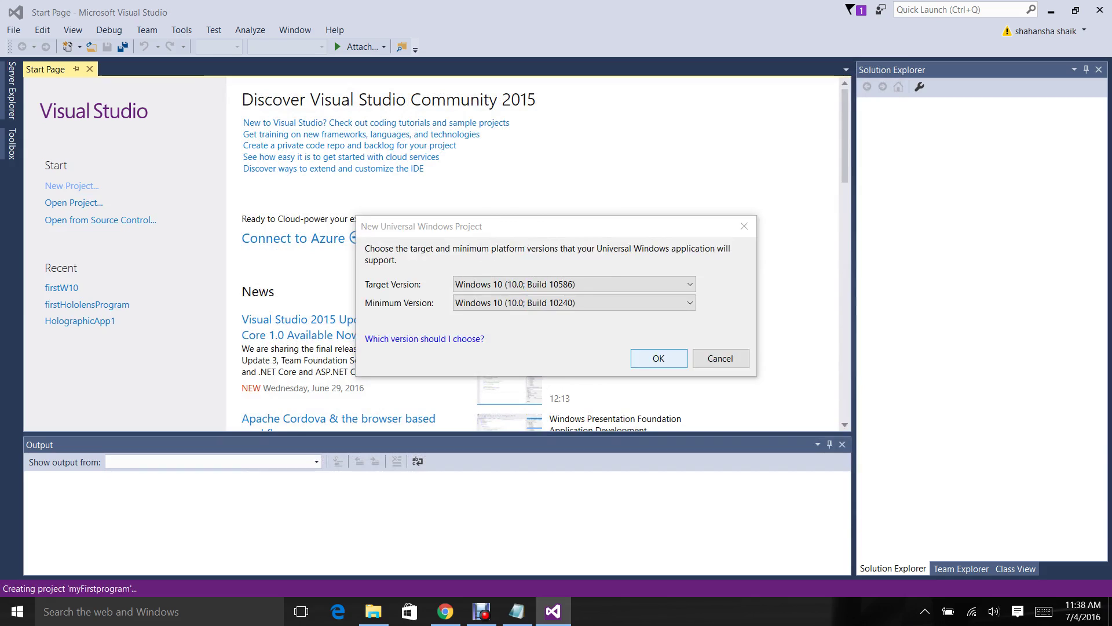
key(Return)
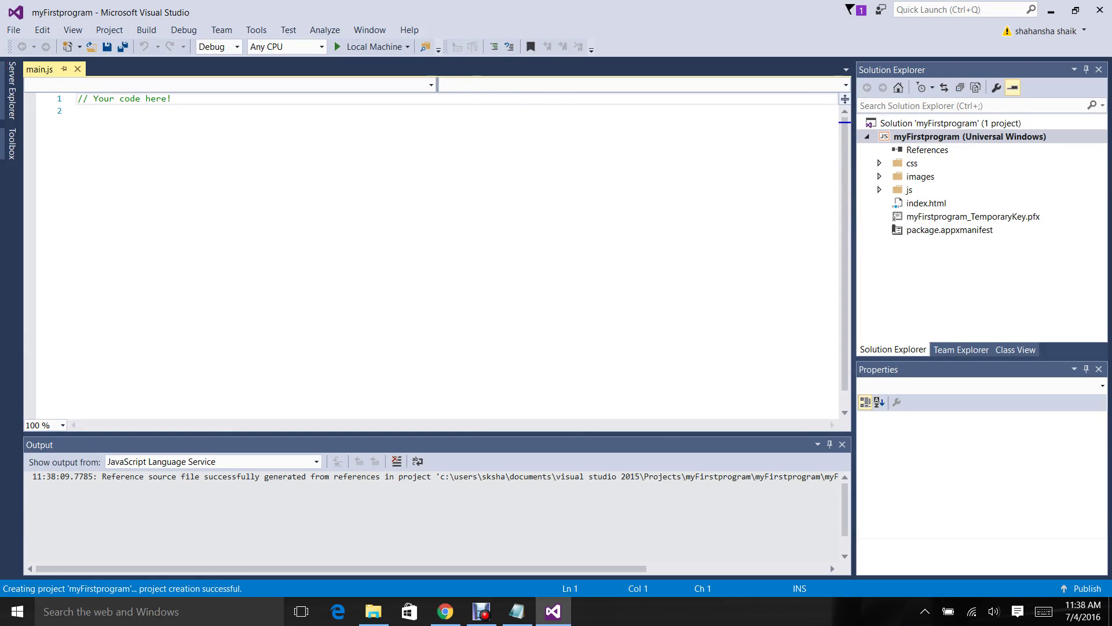
Open index.html and delete the 'Content goes here!' placeholder.
click(921, 203)
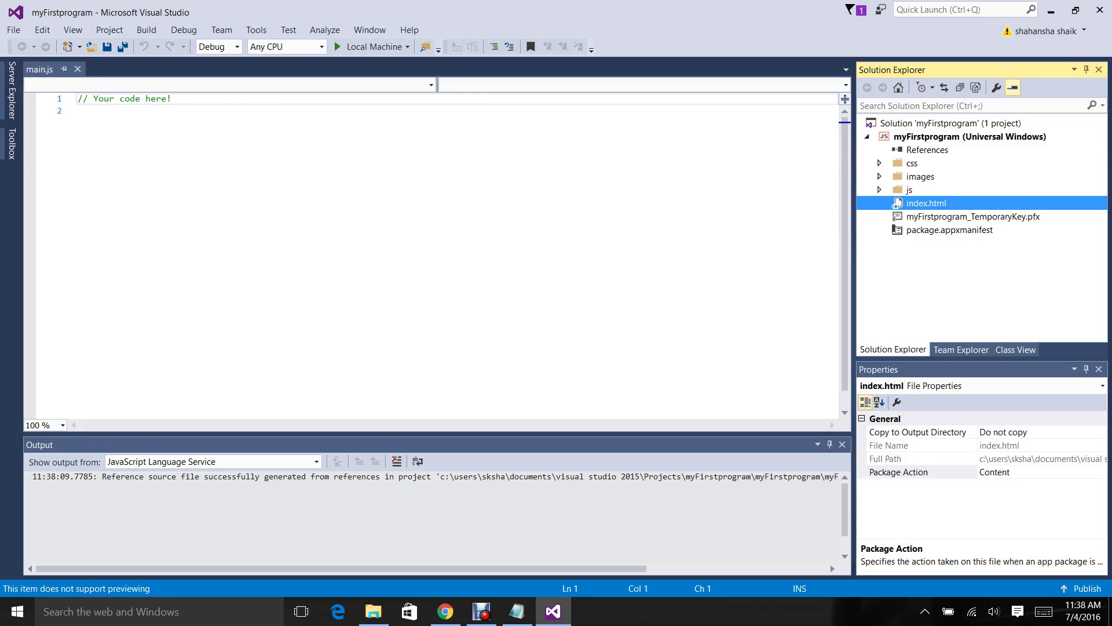
double_click(921, 203)
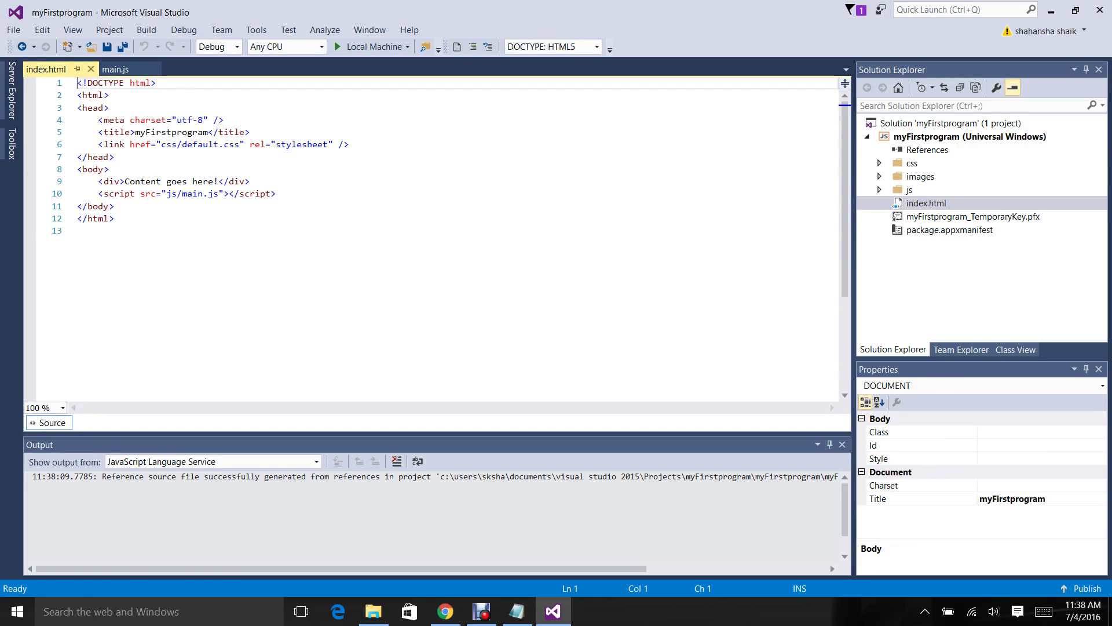
drag(217, 181, 125, 181)
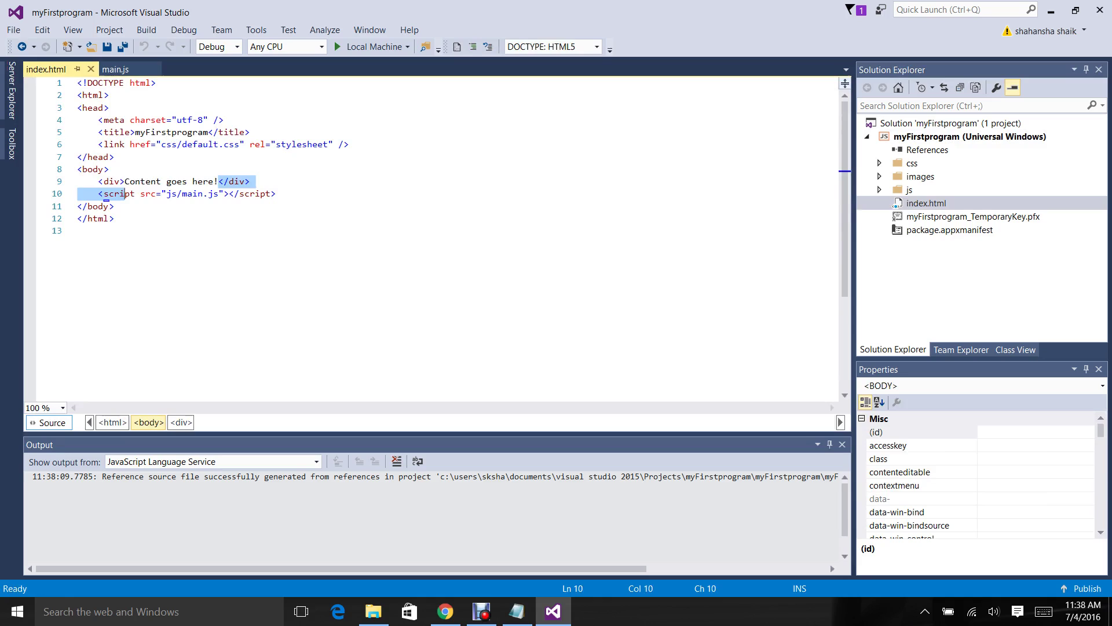
key(Delete)
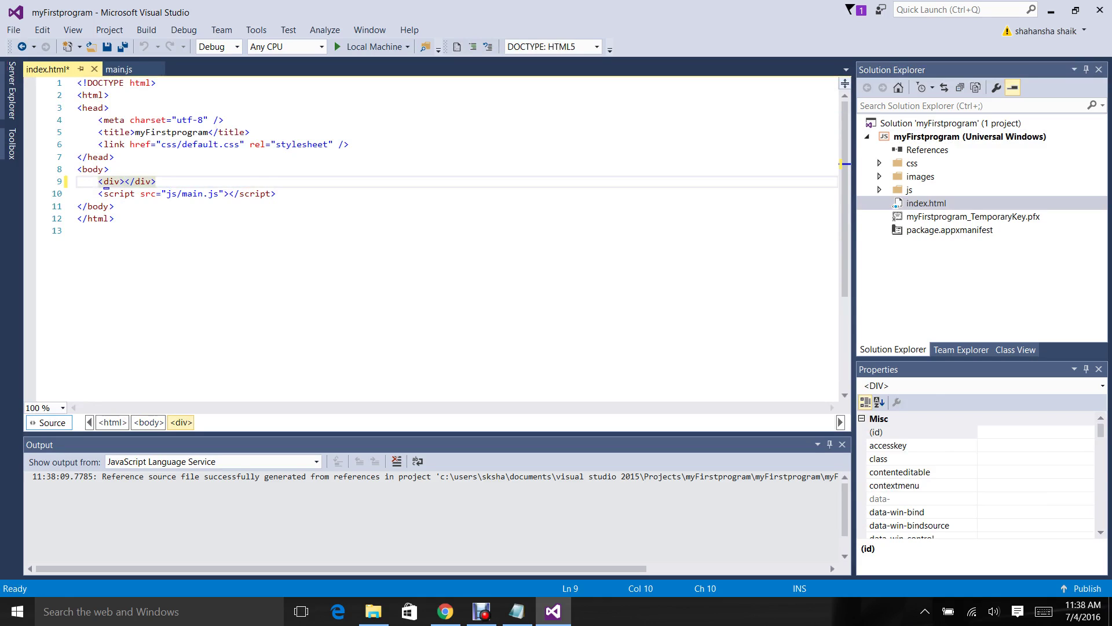
Add a centered h1 reading 'This is simple JS windows 10 application' and save index.html.
key(Return)
key(Return)
key(Return)
key(Up)
key(Up)
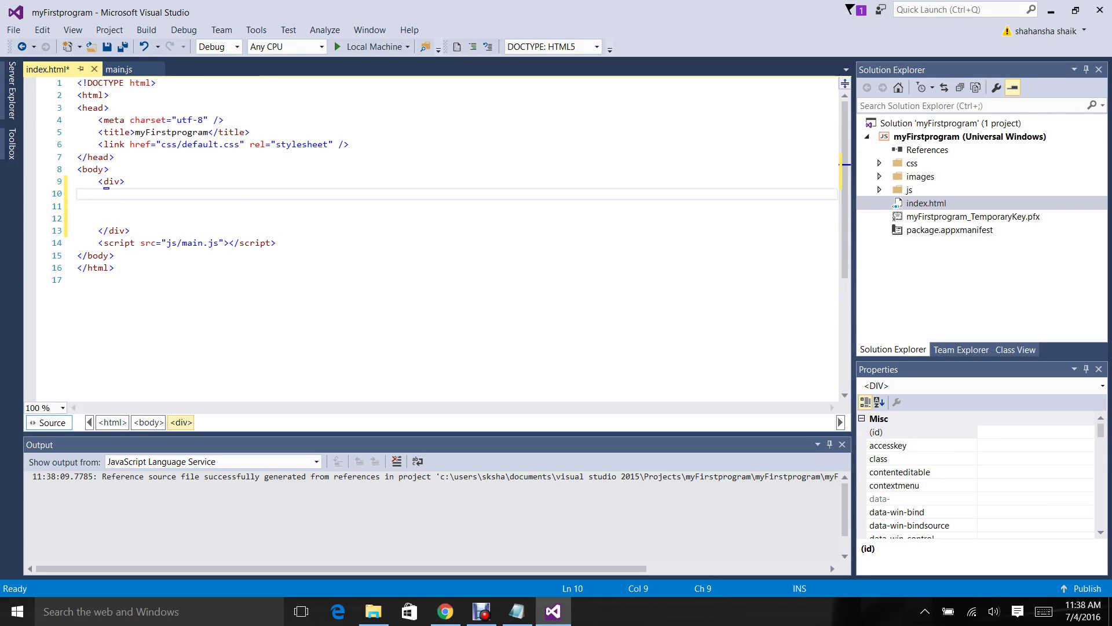
text(<cent)
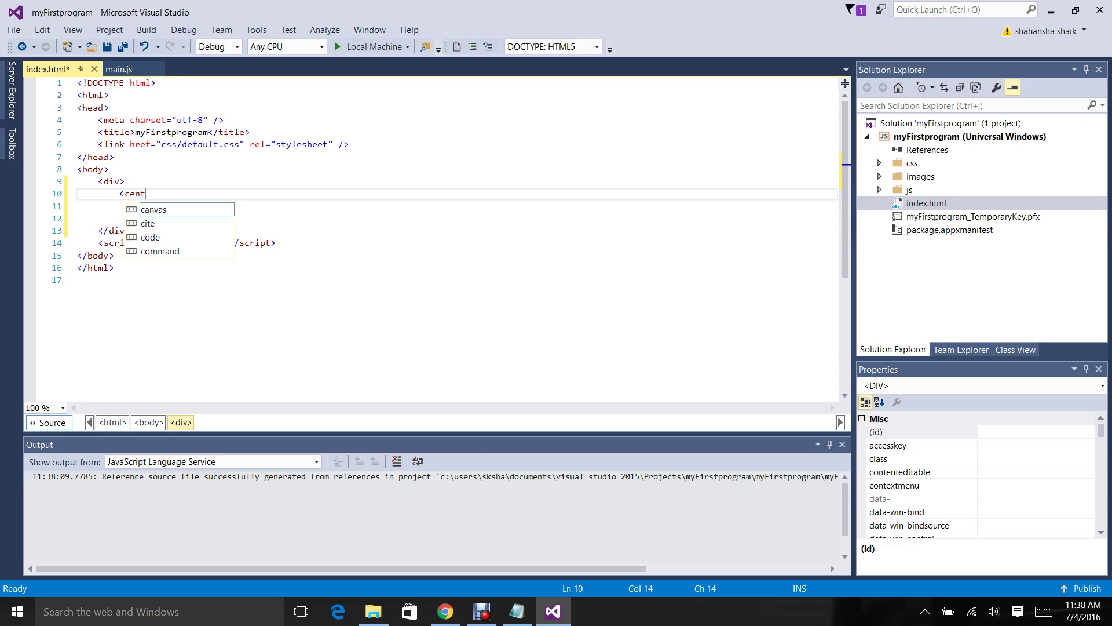
text(er>)
key(Return)
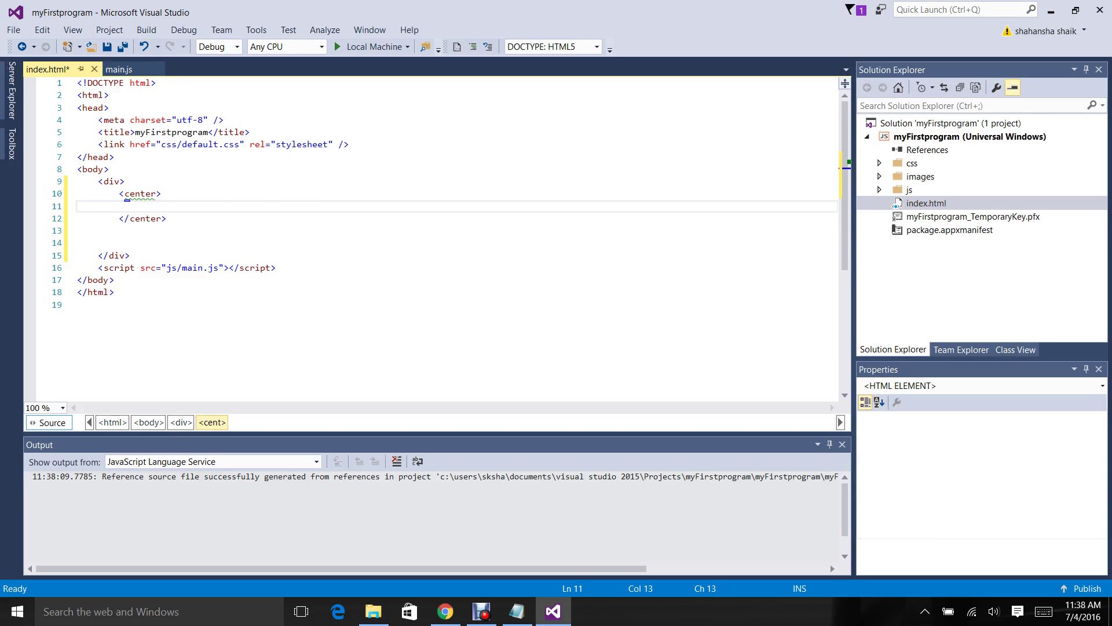
text(<h1)
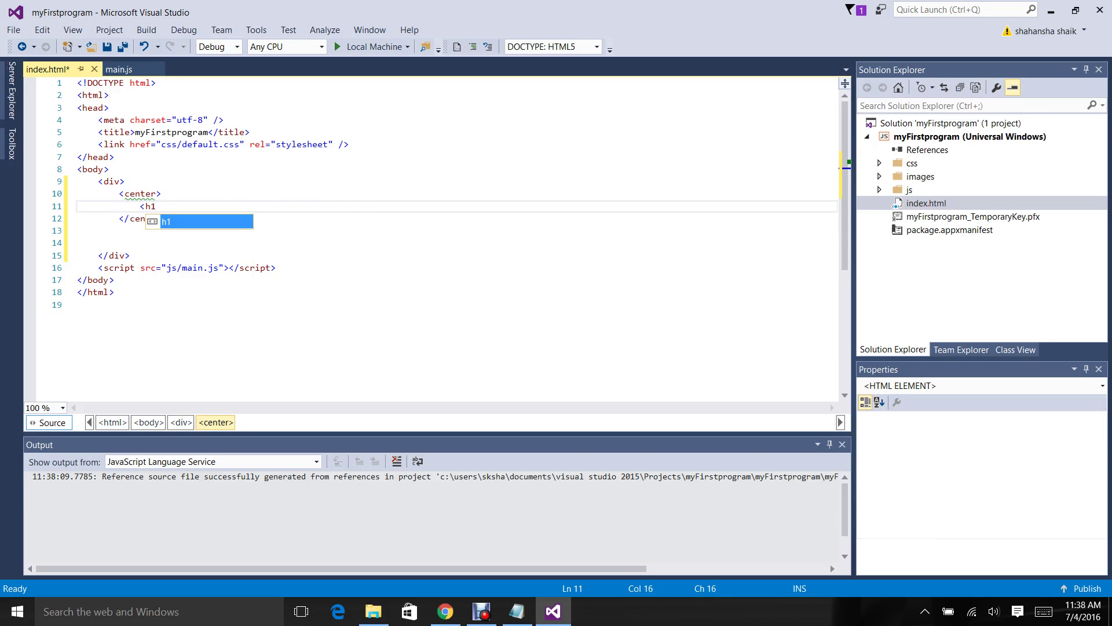
text(>)
key(Return)
text(THis)
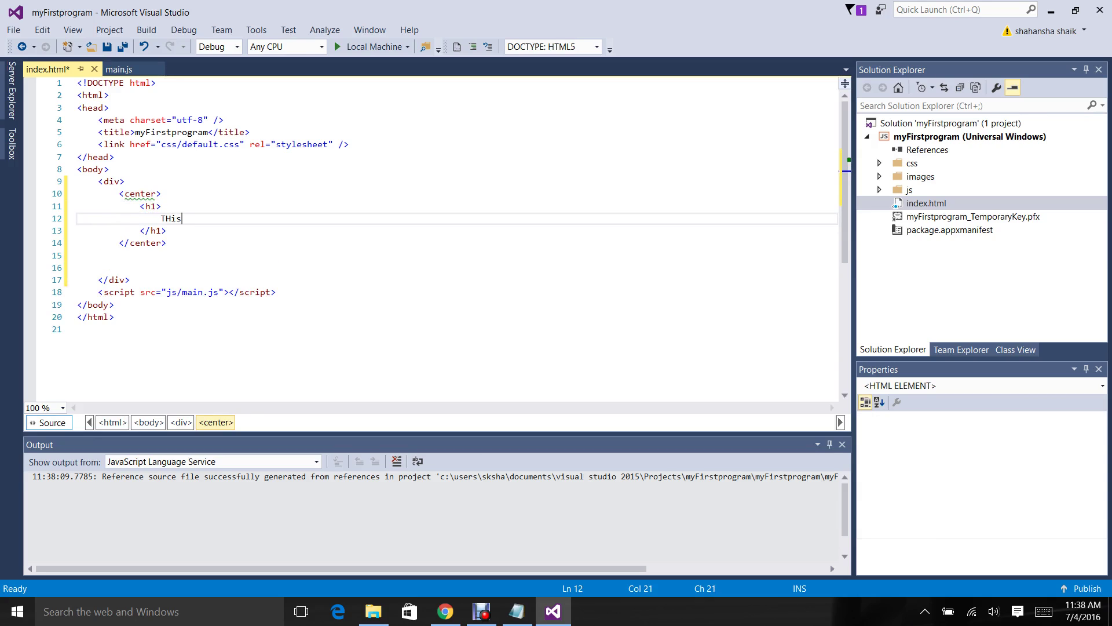
text( is simple)
key(BackSpace)
key(BackSpace)
key(BackSpace)
key(BackSpace)
key(BackSpace)
key(BackSpace)
key(BackSpace)
key(BackSpace)
key(BackSpace)
text(his is)
text( simple)
text( JS wind)
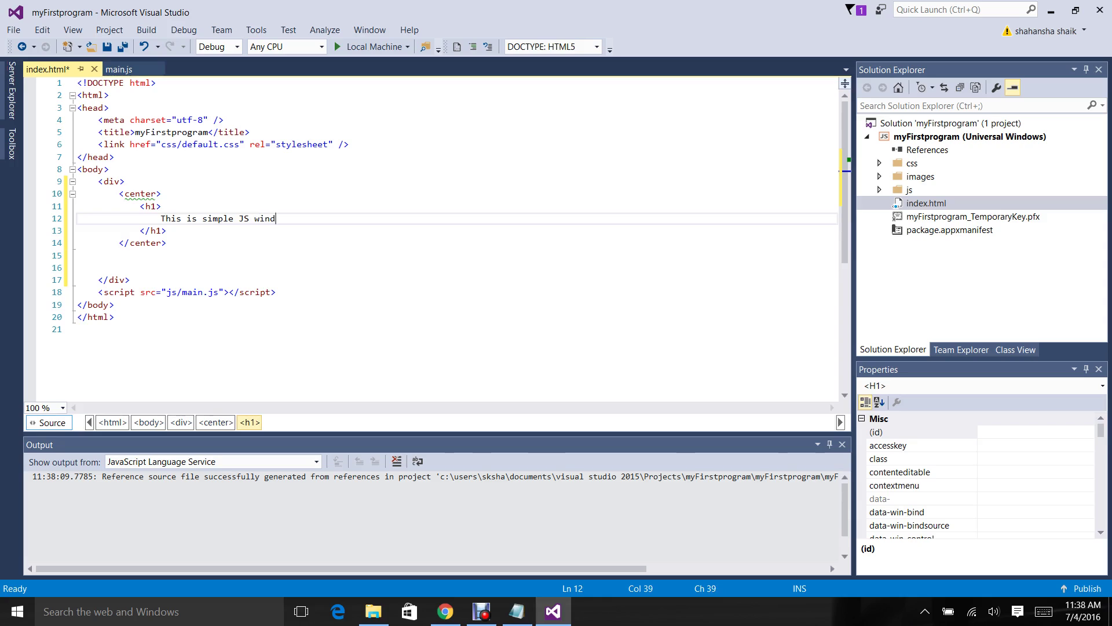
text(ows 10 ap)
text(plication)
key(ctrl+s)
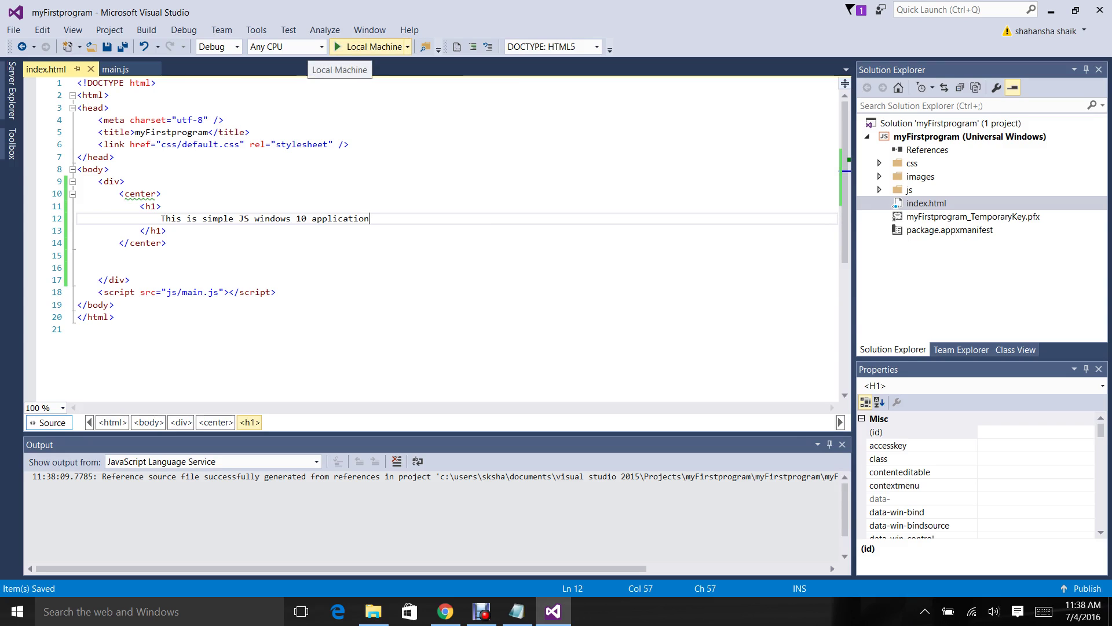
Run myFirstprogram on Local Machine and maximize its window to show the heading.
click(407, 45)
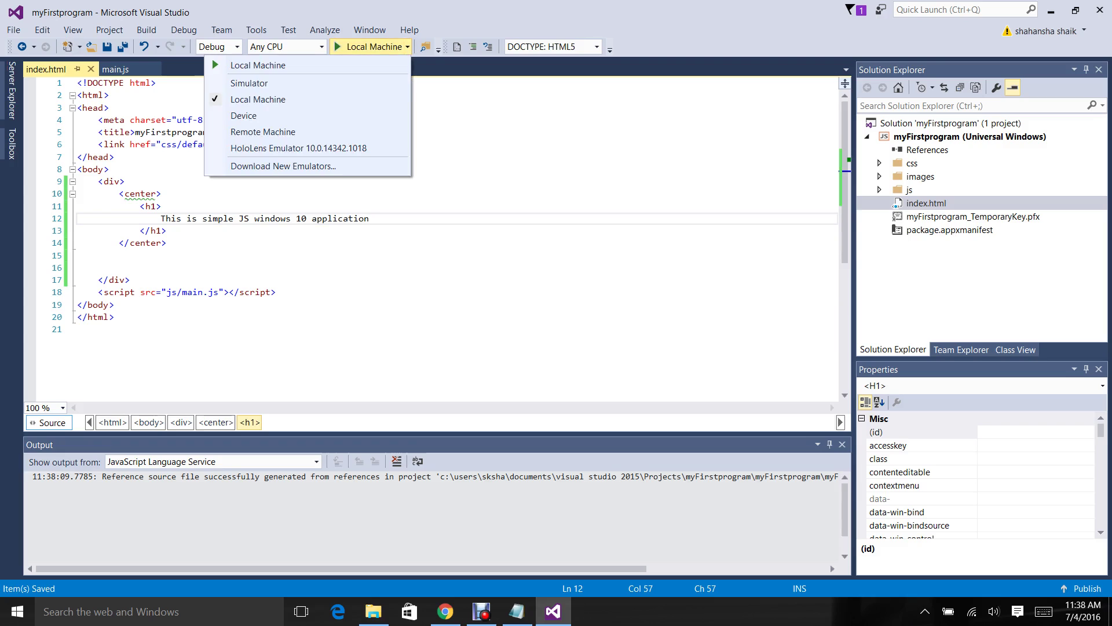
click(369, 46)
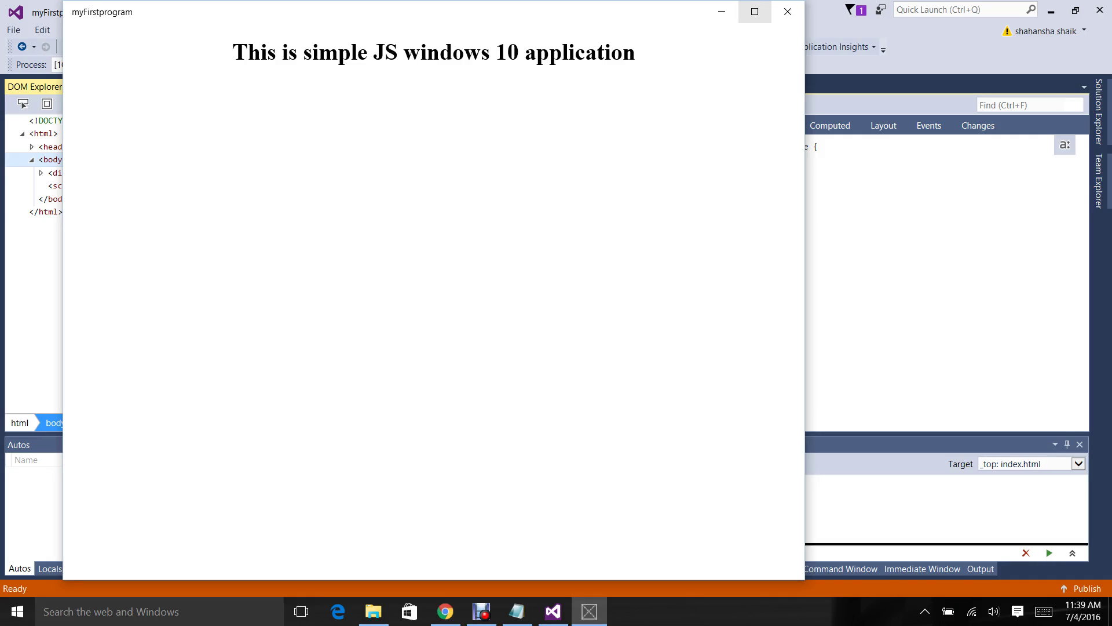
click(754, 11)
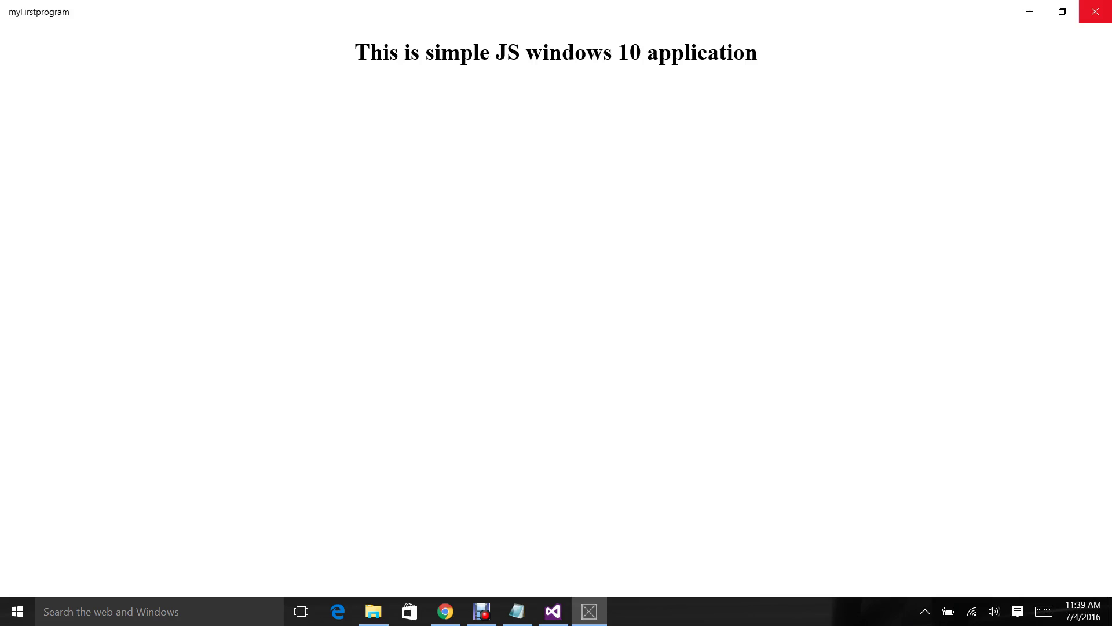
Close the running myFirstprogram app window.
click(1094, 11)
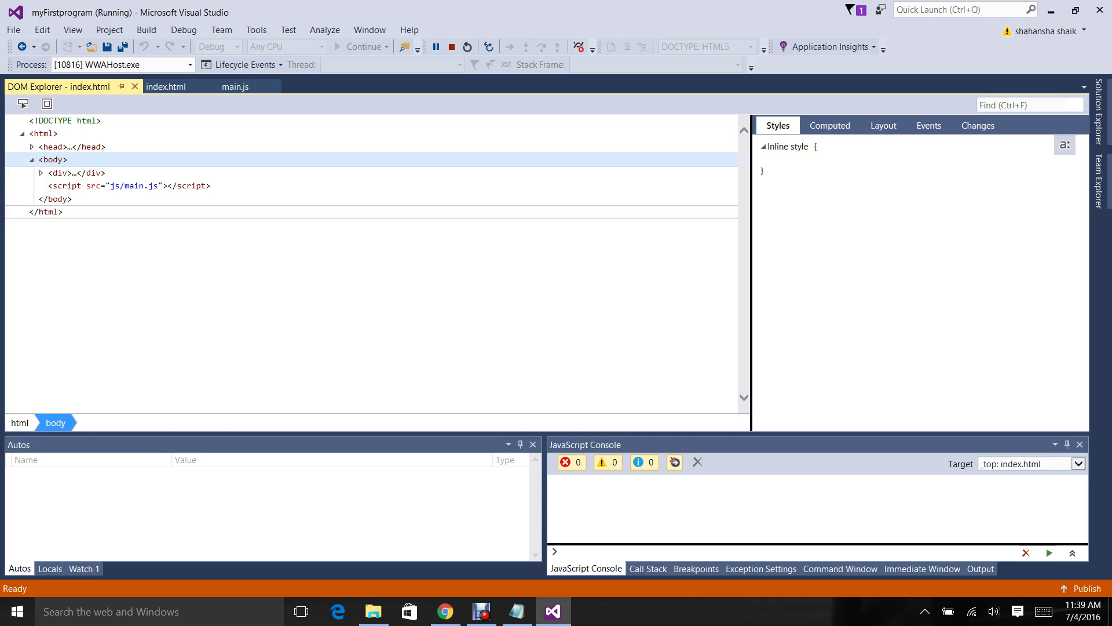